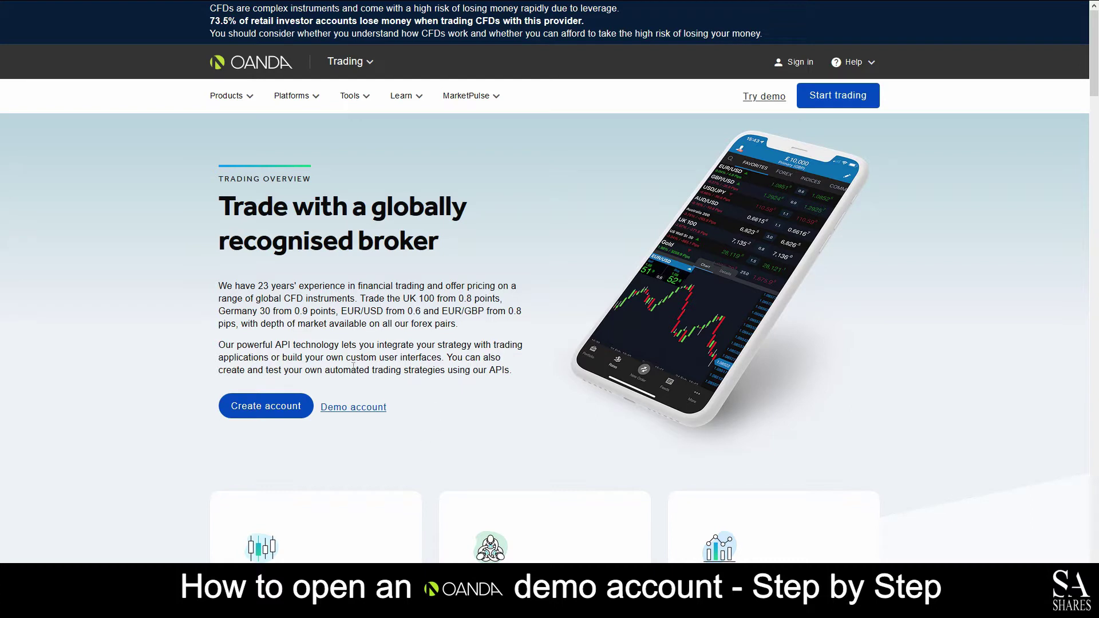
Start the fxTrade Practice demo account sign-up from the Demo account link.
left_click(352, 418)
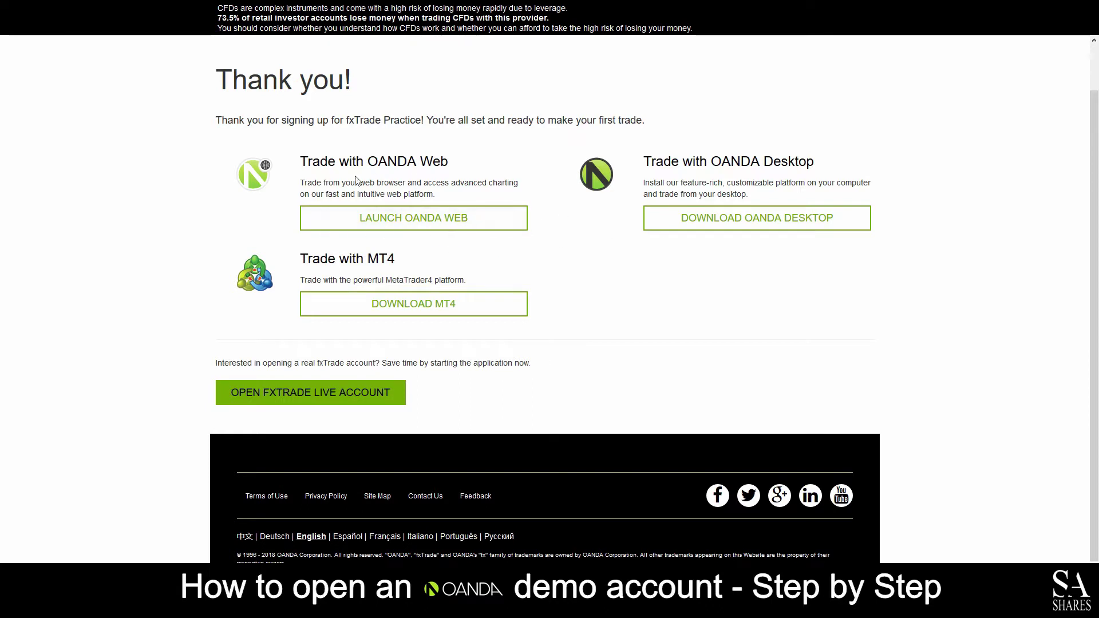
Launch OANDA Web to the EUR/USD 30-minute candle chart, zoom it, and open chart Settings.
left_click(387, 226)
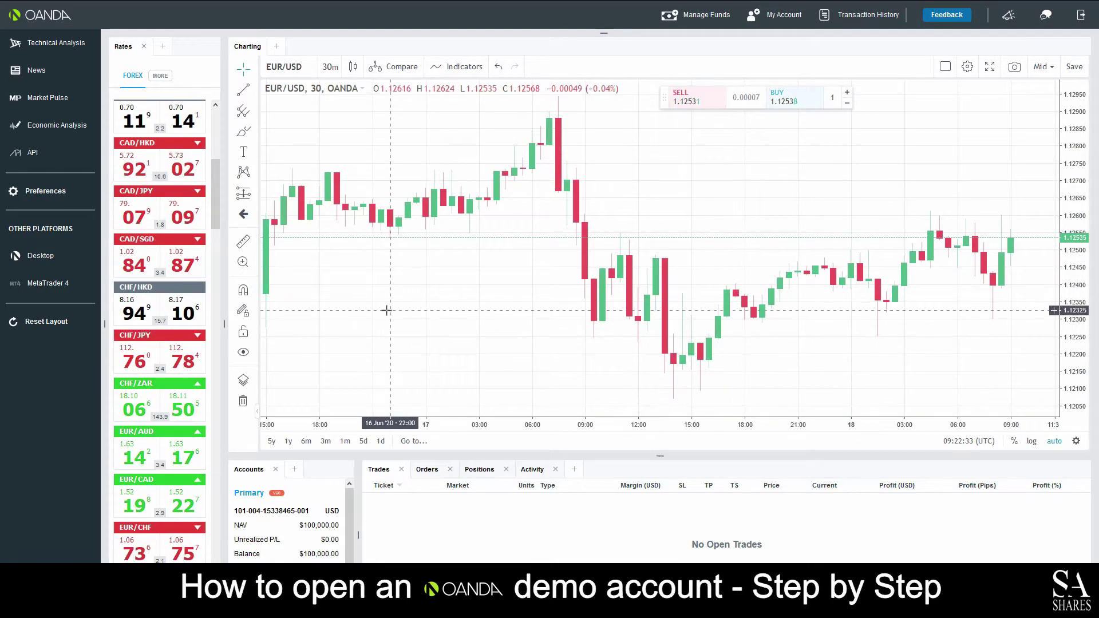
left_click(355, 68)
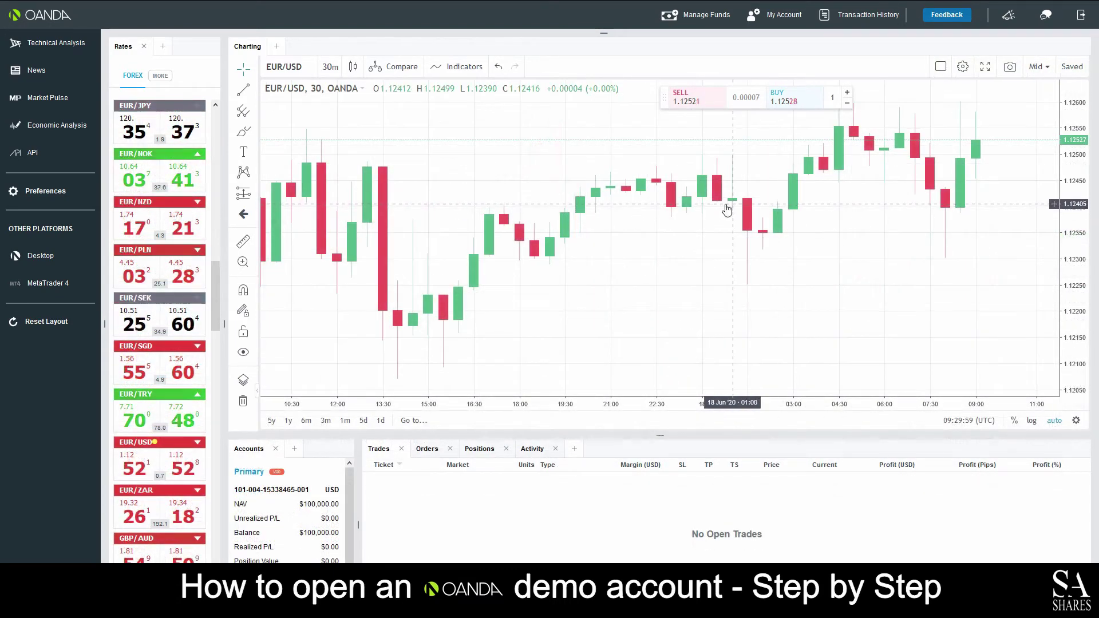
scroll(726, 209, "up", 5)
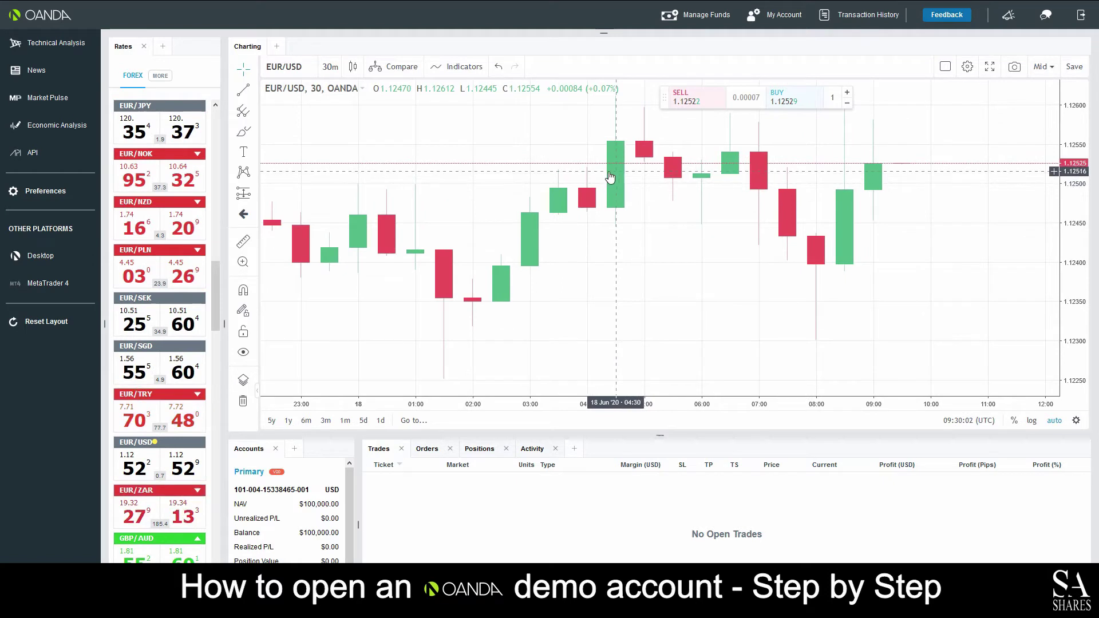
double_click(613, 177)
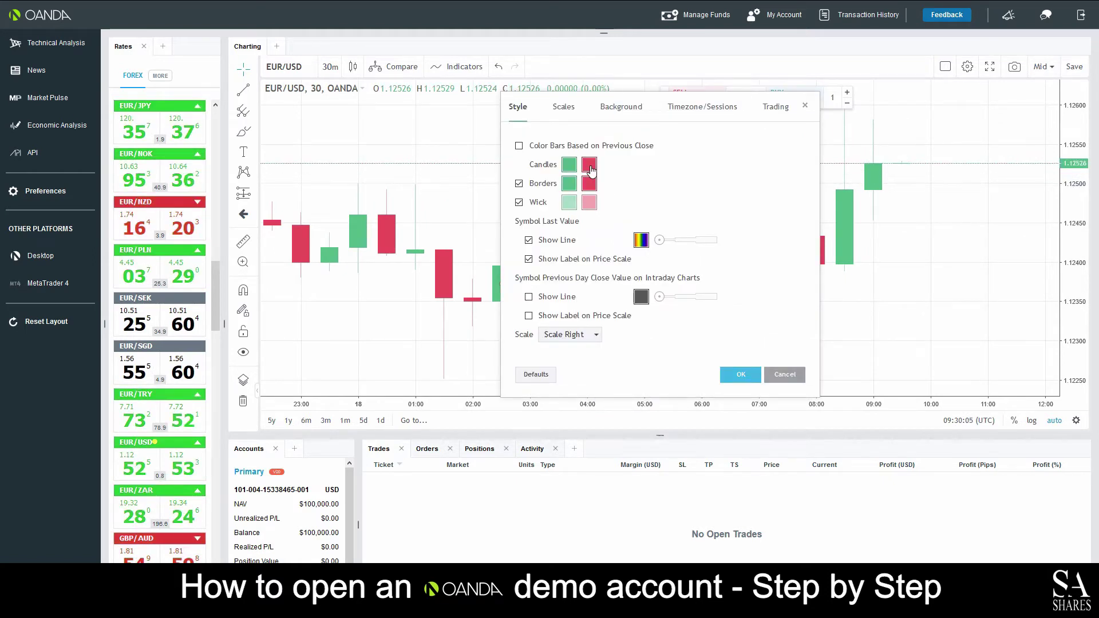
Inspect the Candles colour, Scales and Background settings without changing any colours.
left_click(569, 165)
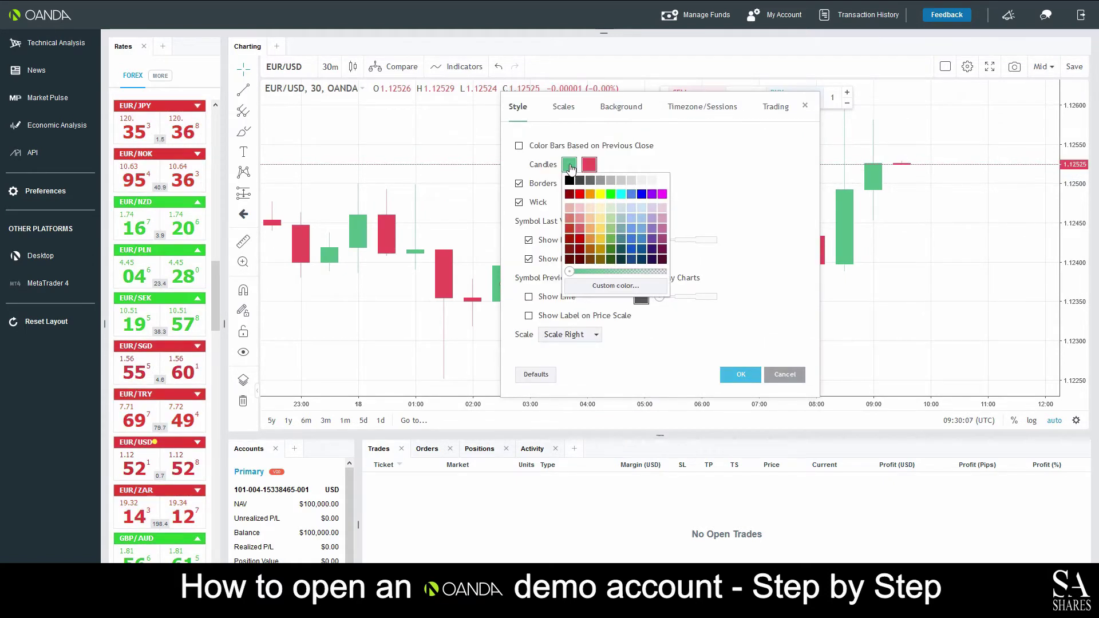
left_click(579, 128)
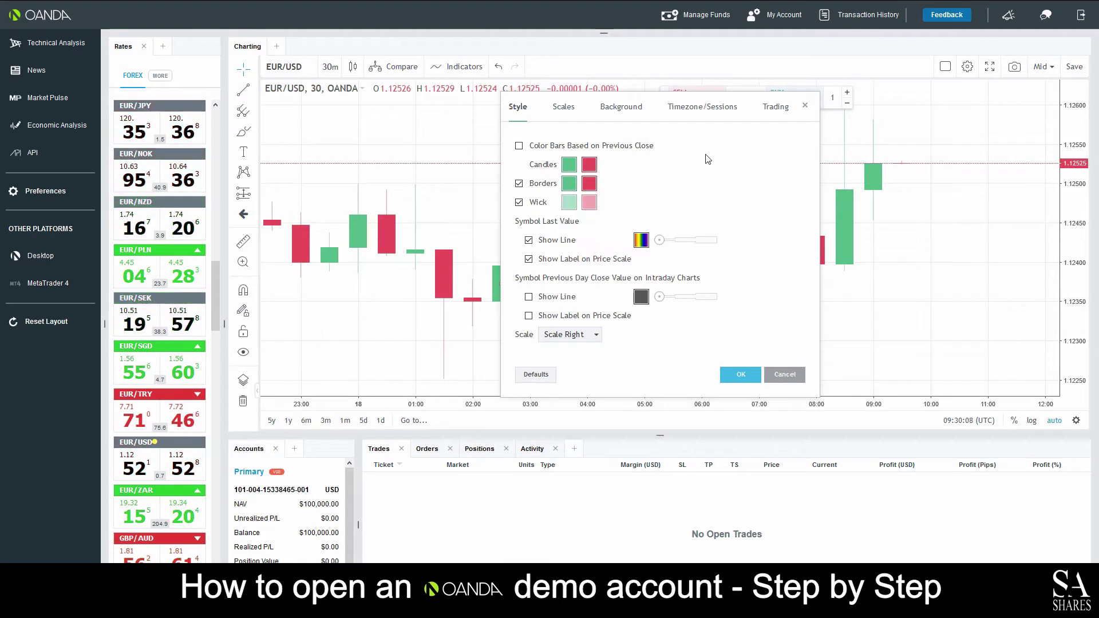
left_click(566, 109)
left_click(630, 111)
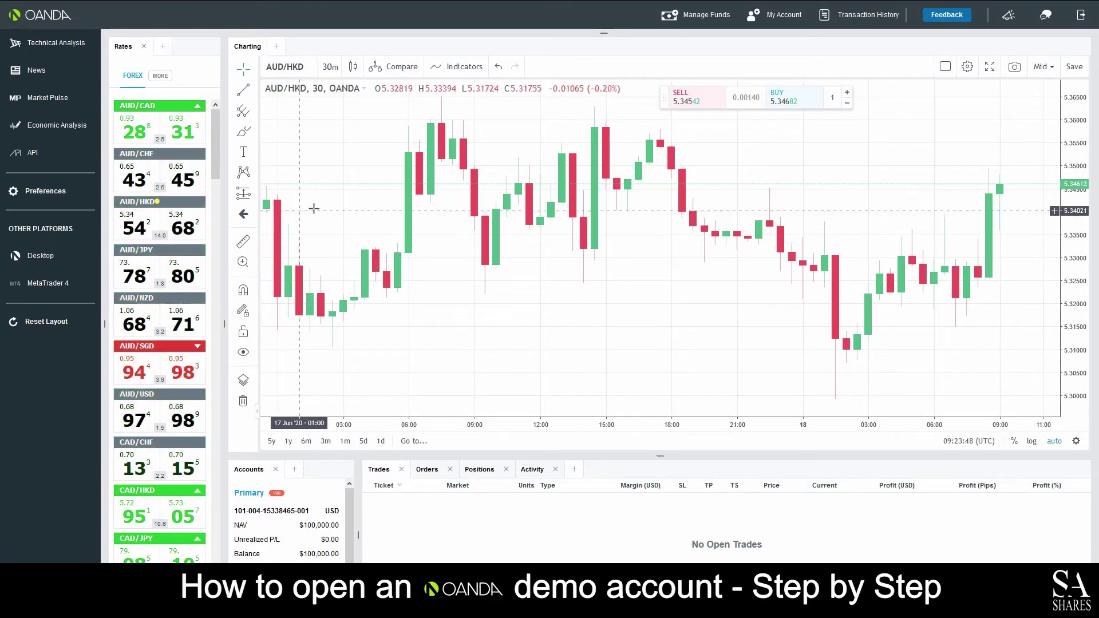
Preview a new AUD/CAD order, then browse the platform's help and learning pages.
left_click(137, 123)
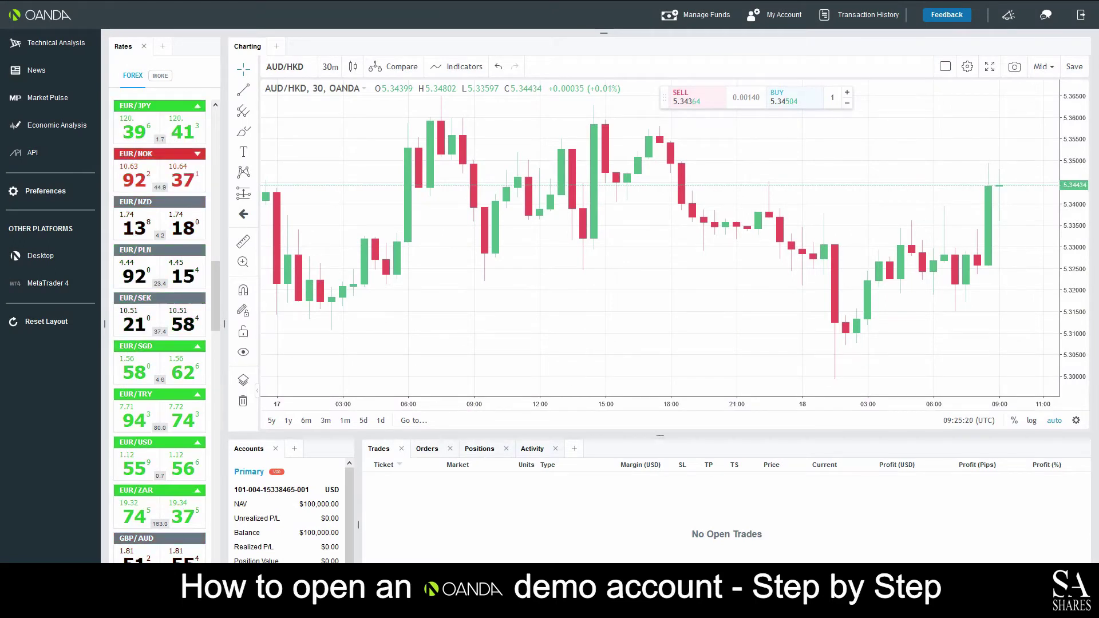
left_click(1044, 20)
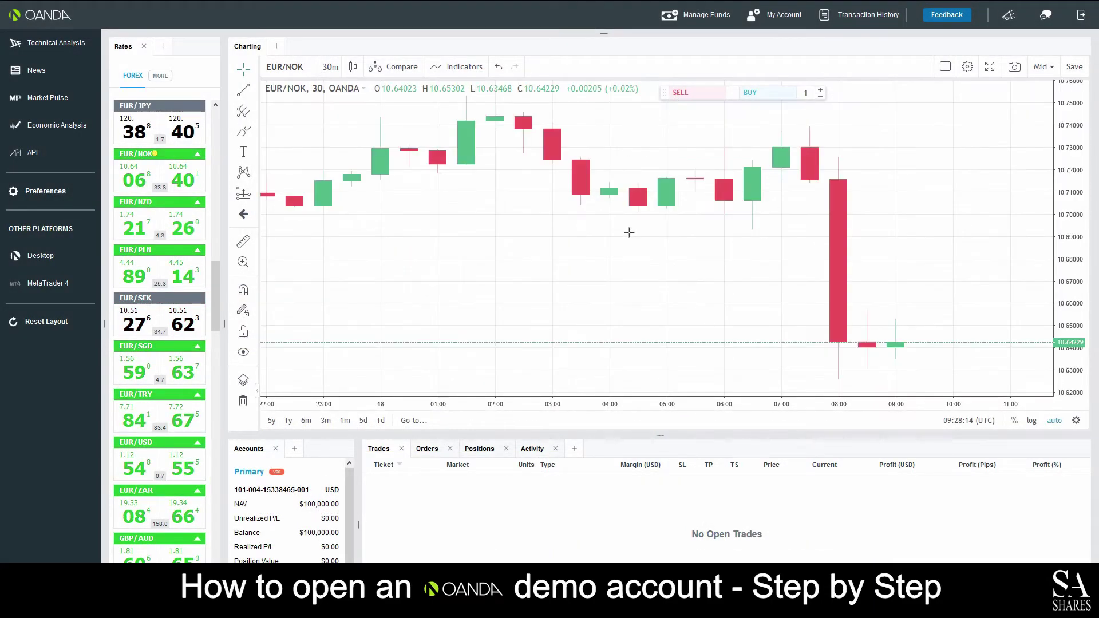
View the chart full screen, zoom in and out, then exit full screen.
scroll(629, 232, "down", 3)
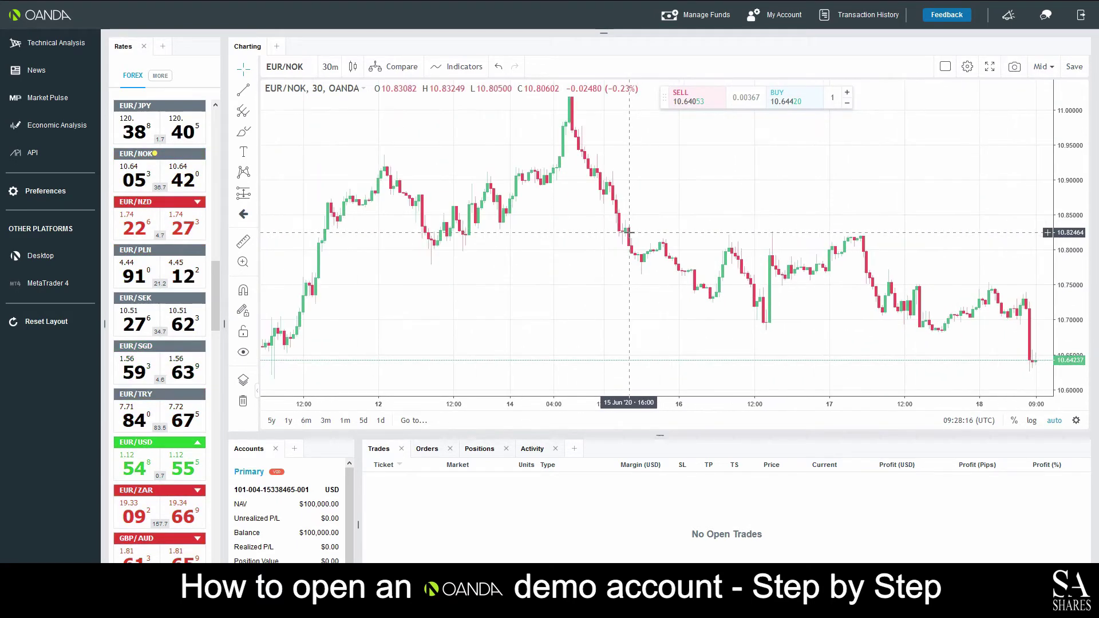
left_click(985, 68)
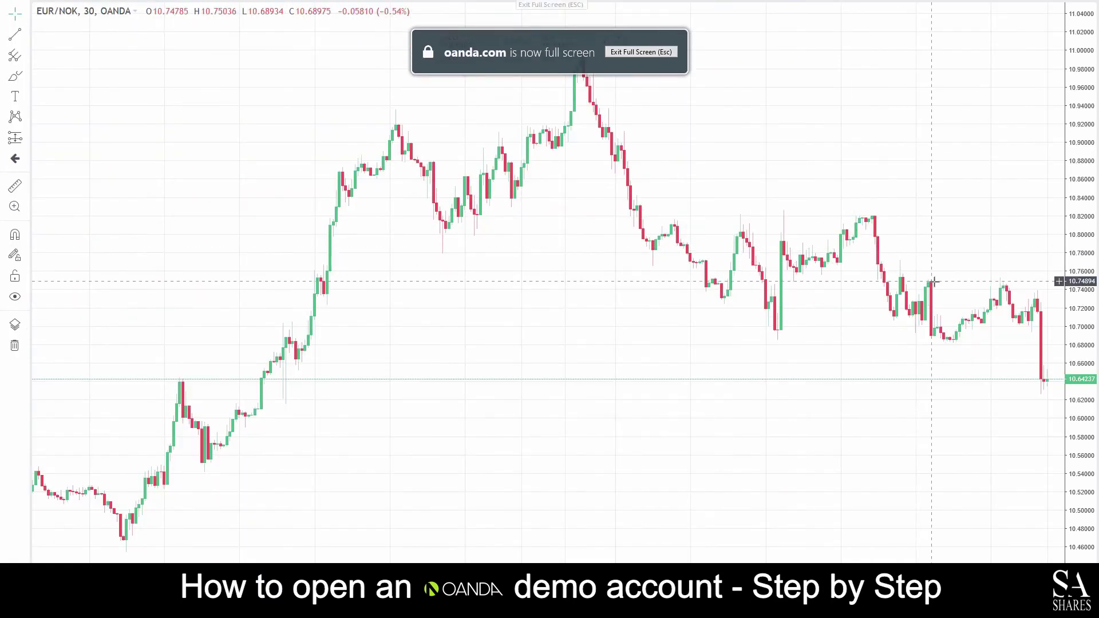
scroll(1046, 387, "up", 8)
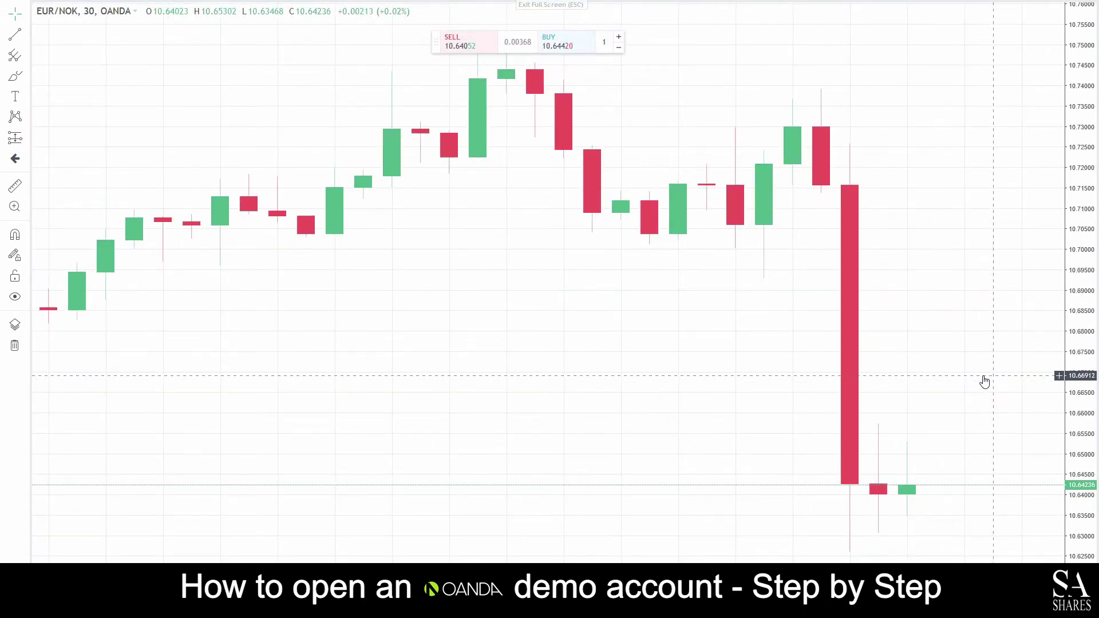
scroll(982, 380, "down", 10)
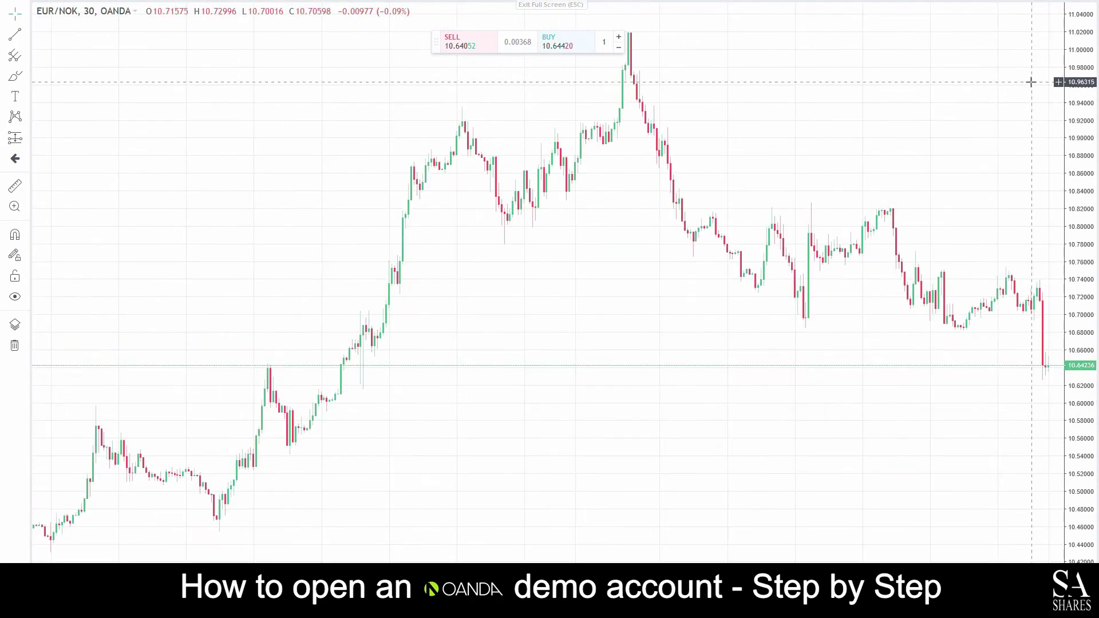
key("Escape")
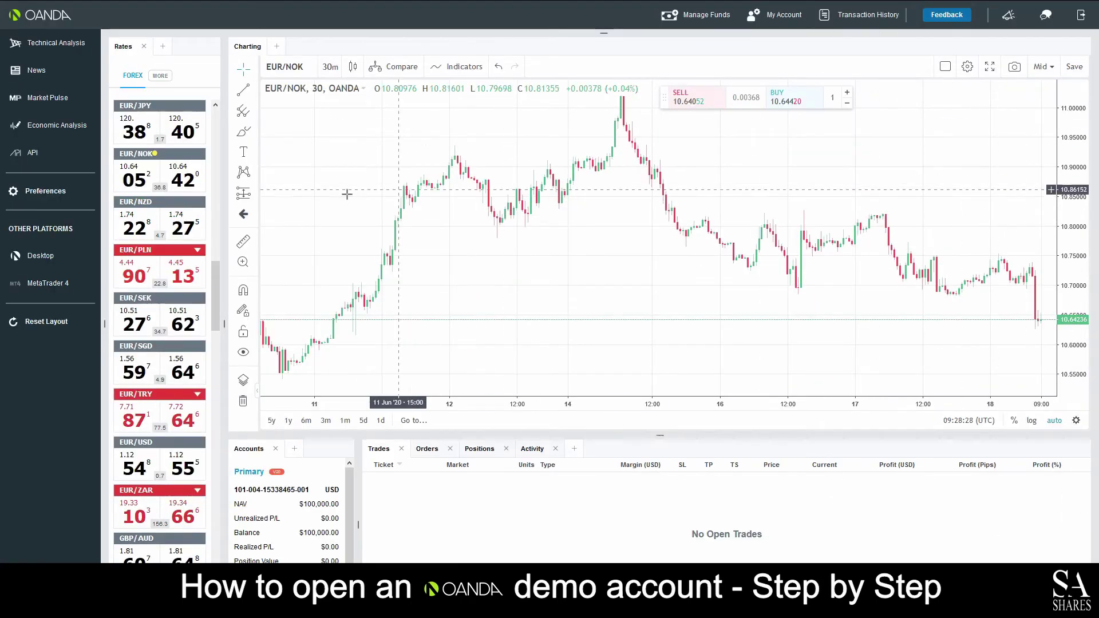
Switch the chart to EUR/NZD and zoom in on its candles.
left_click(161, 212)
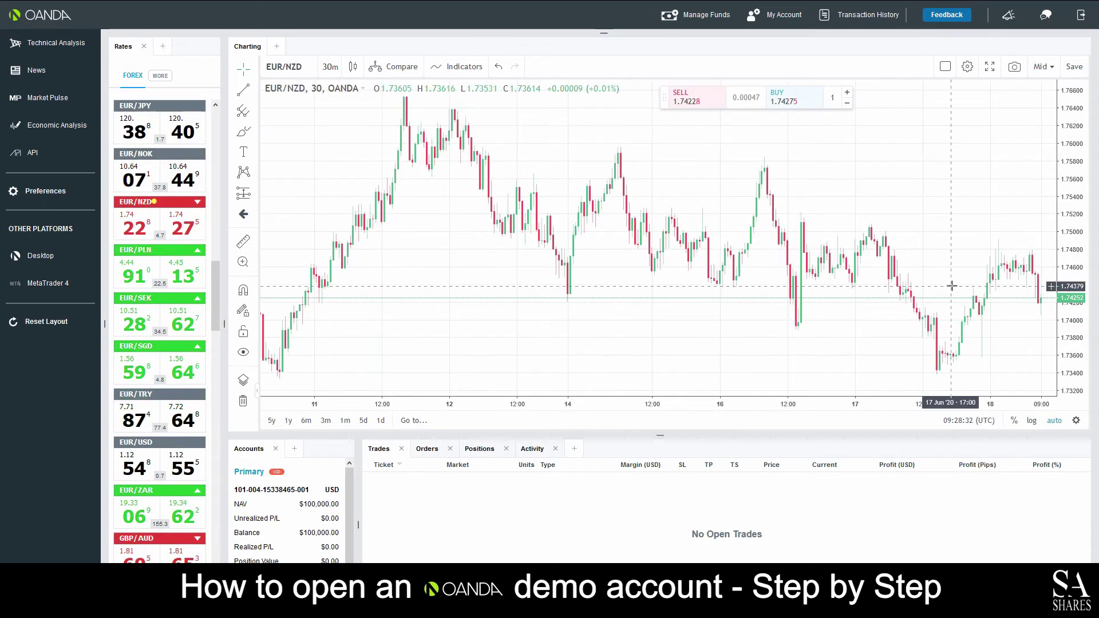
scroll(954, 285, "up", 5)
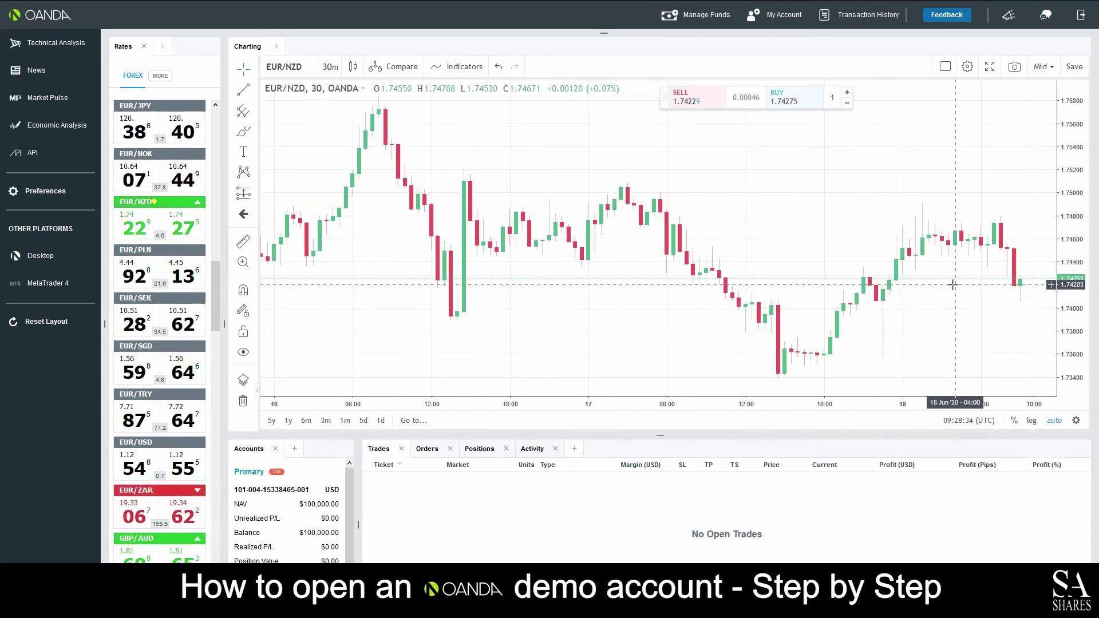
scroll(952, 284, "up", 3)
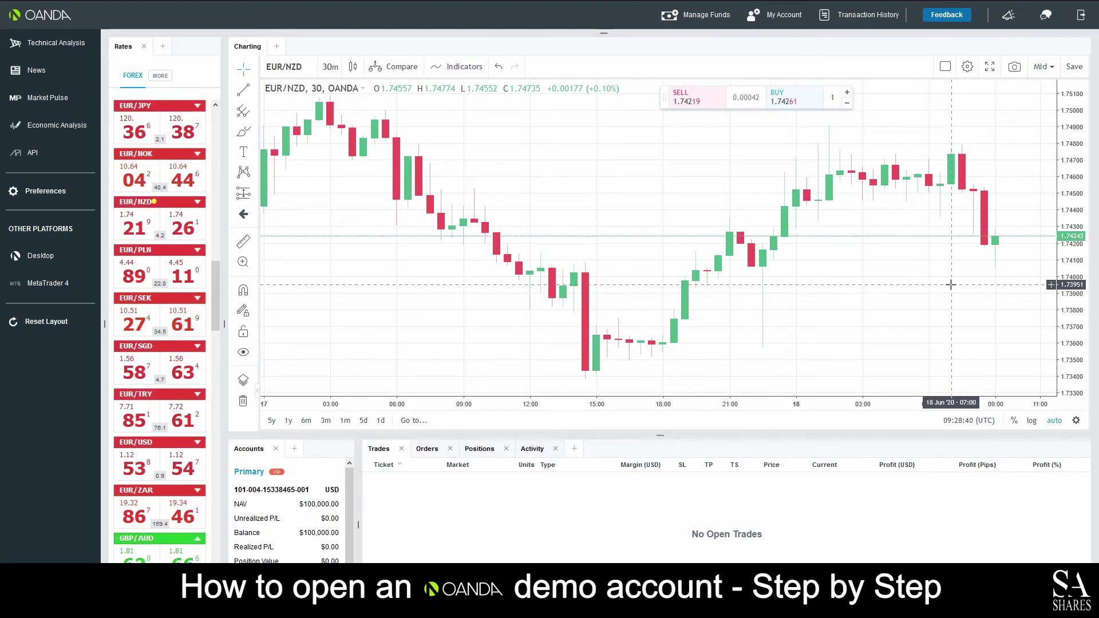
scroll(950, 284, "up", 3)
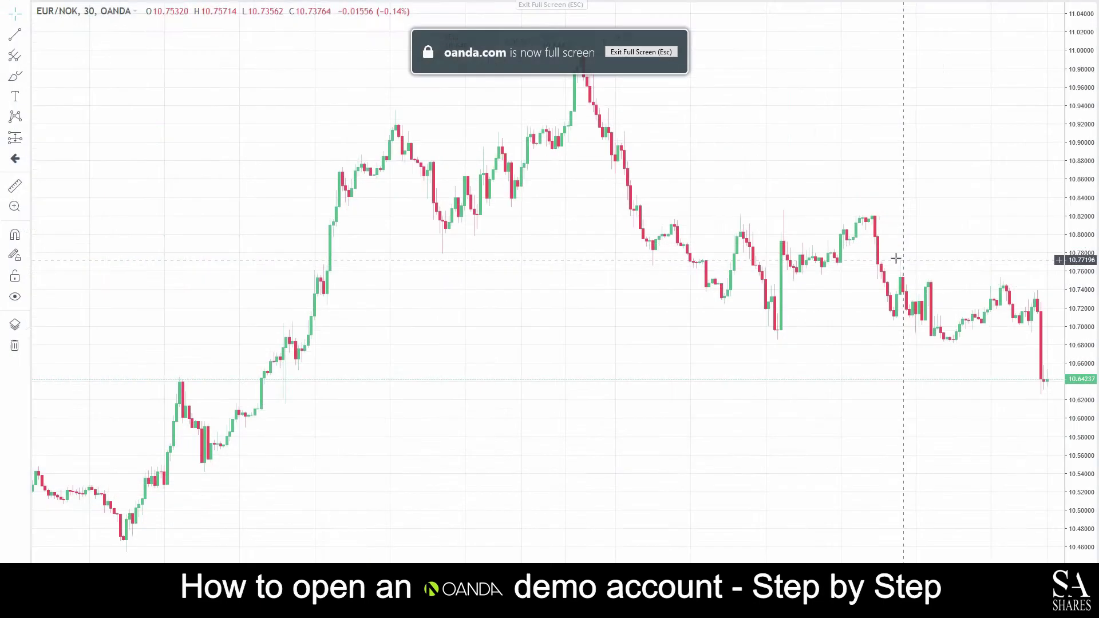
Zoom the full-screen chart, exit full screen, and switch to EUR/NZD.
scroll(1047, 387, "up", 6)
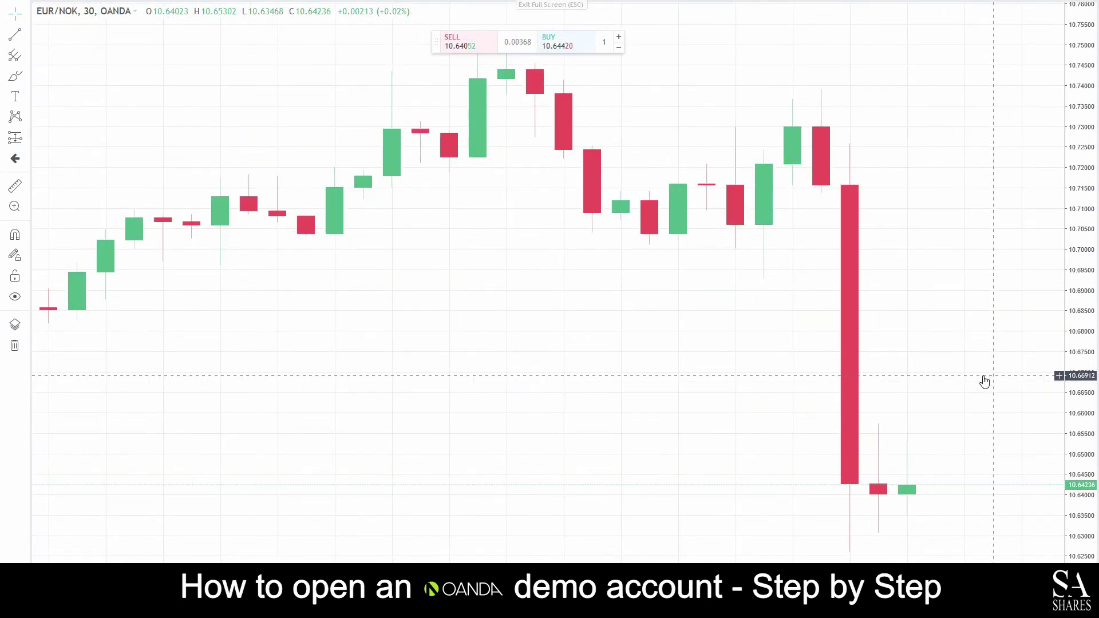
scroll(984, 381, "down", 8)
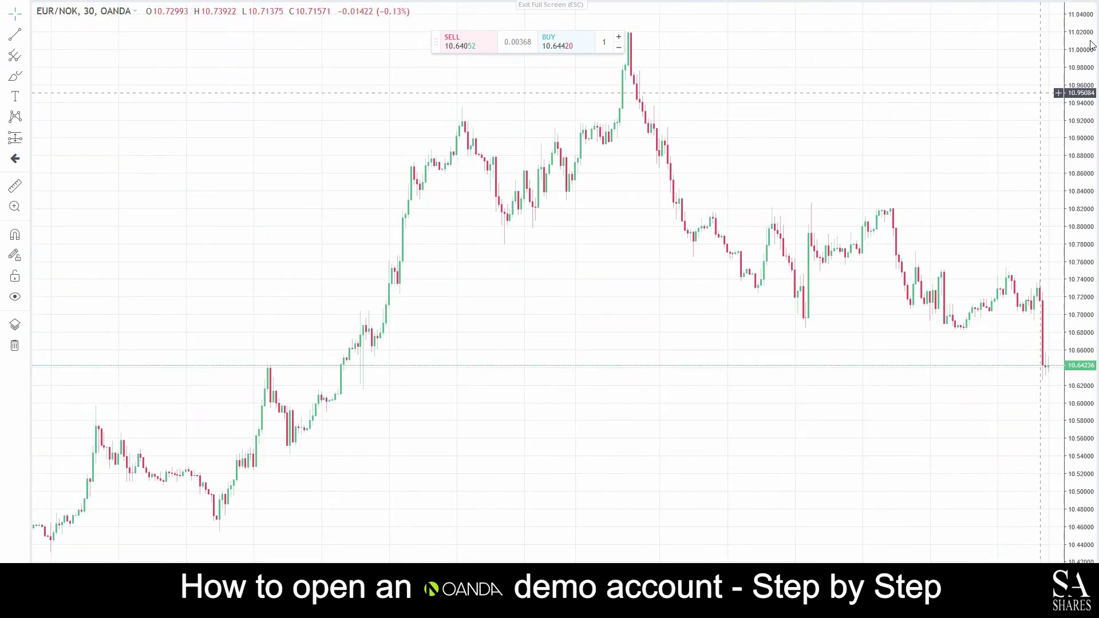
key("Escape")
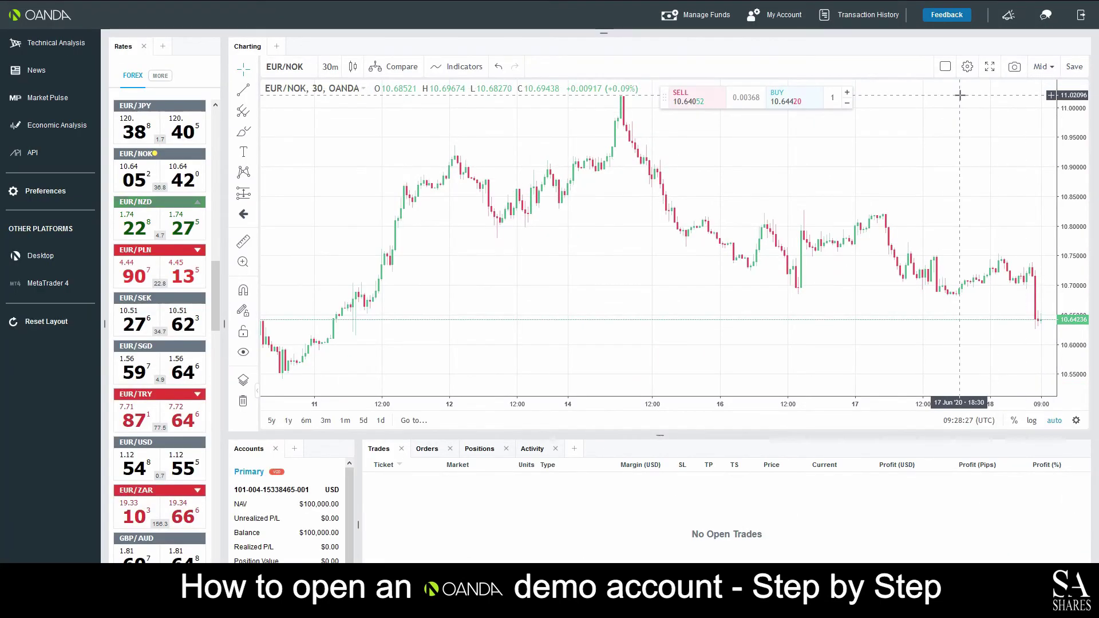
left_click(165, 203)
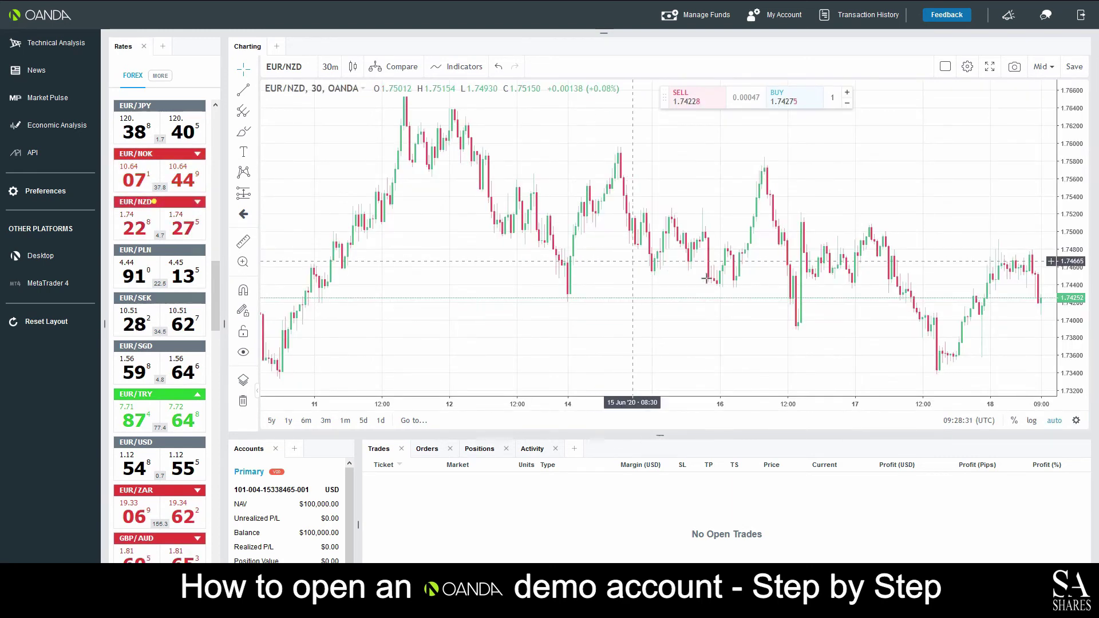
Zoom in further, leave full screen again, and reselect EUR/NZD in the Rates list.
scroll(954, 285, "up", 5)
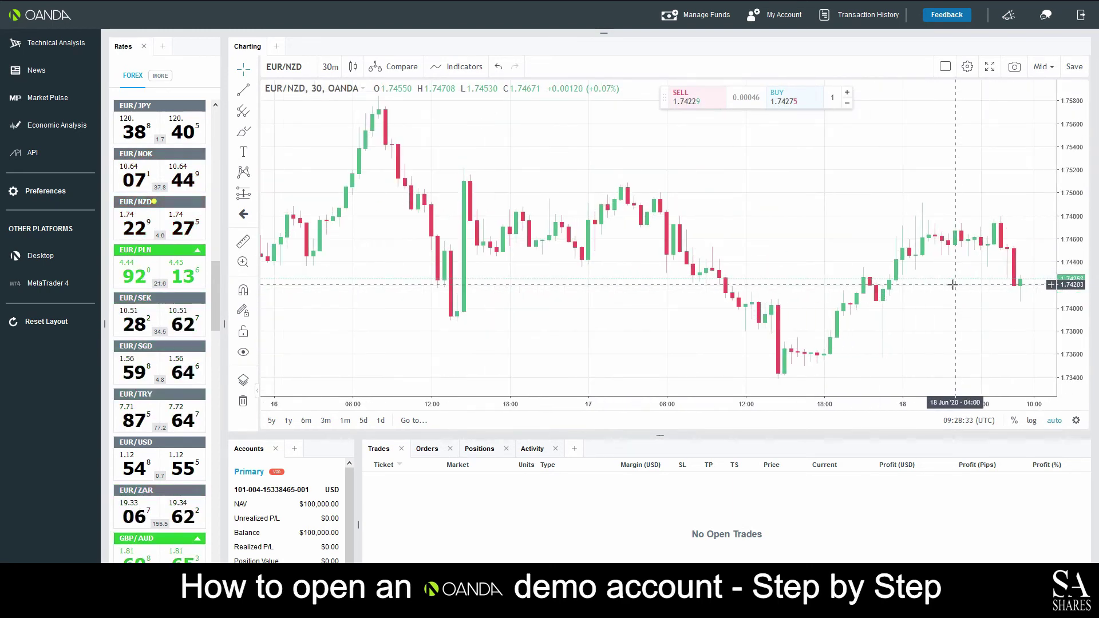
scroll(952, 285, "up", 3)
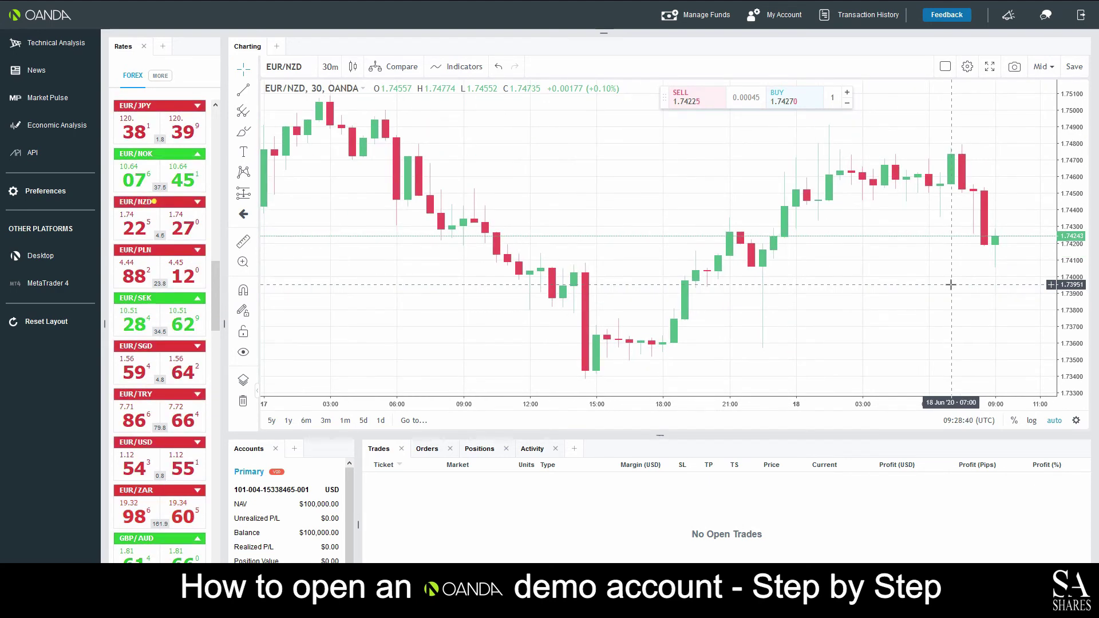
scroll(950, 285, "up", 5)
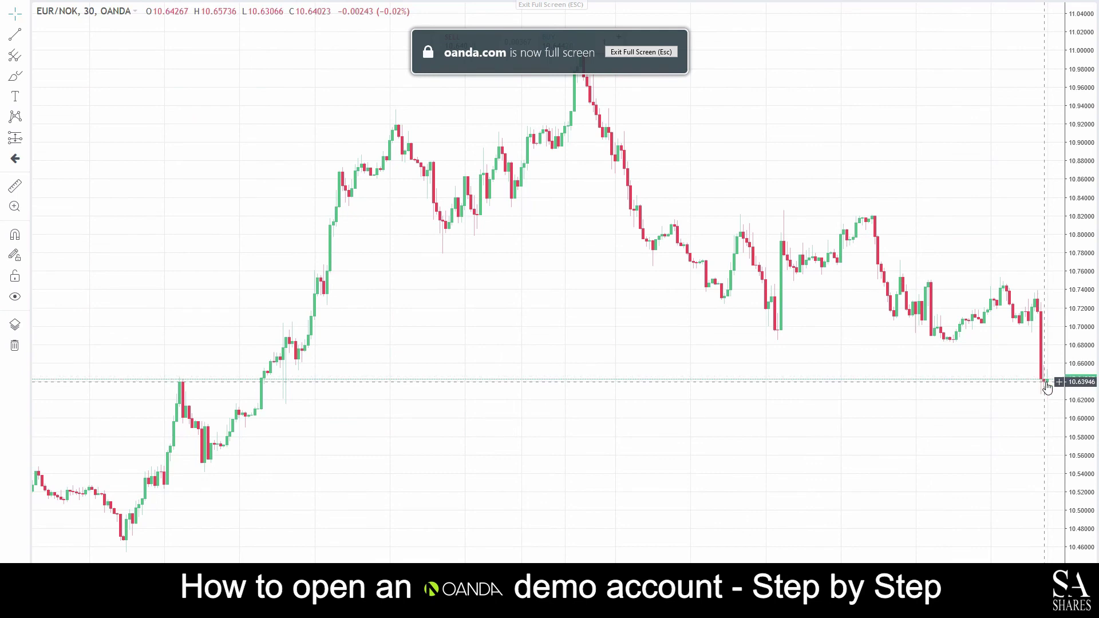
scroll(1044, 380, "up", 3)
scroll(985, 381, "up", 3)
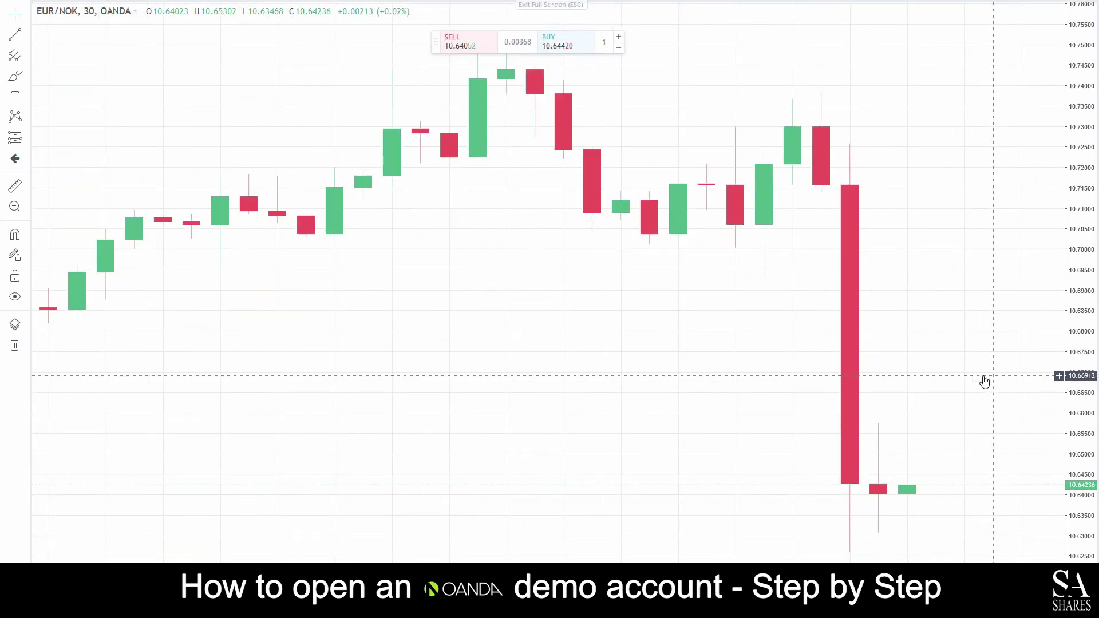
scroll(984, 381, "down", 10)
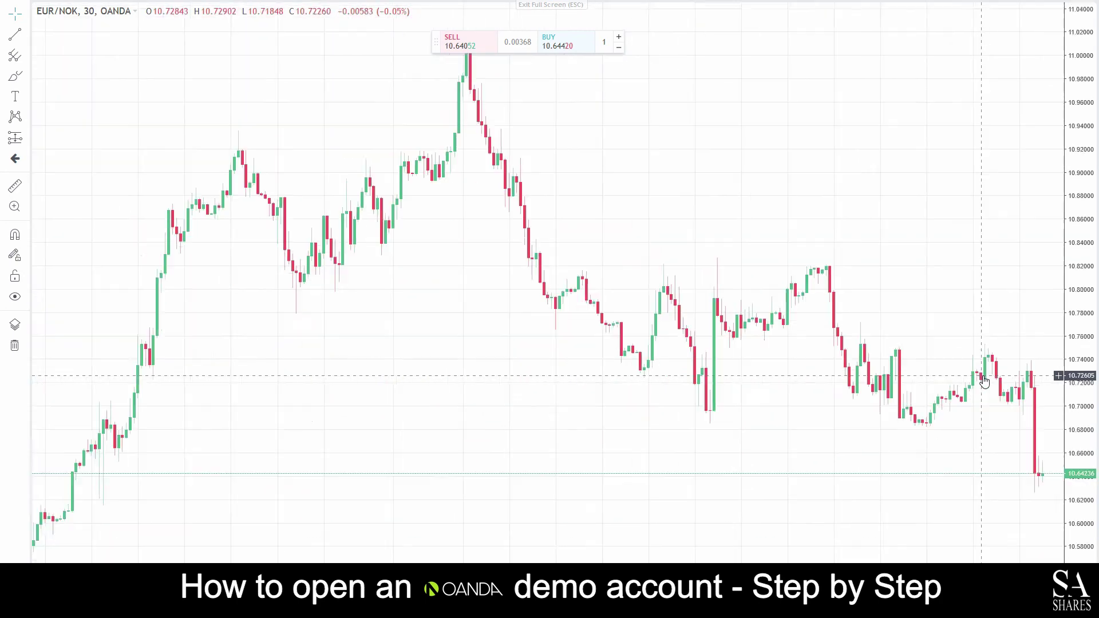
key("Escape")
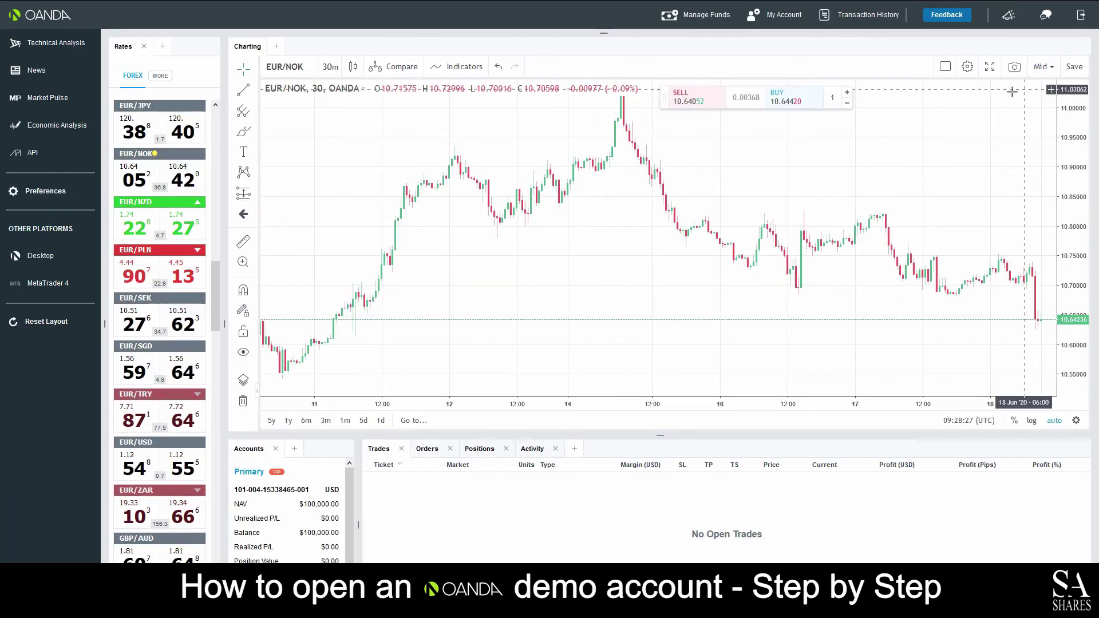
left_click(195, 229)
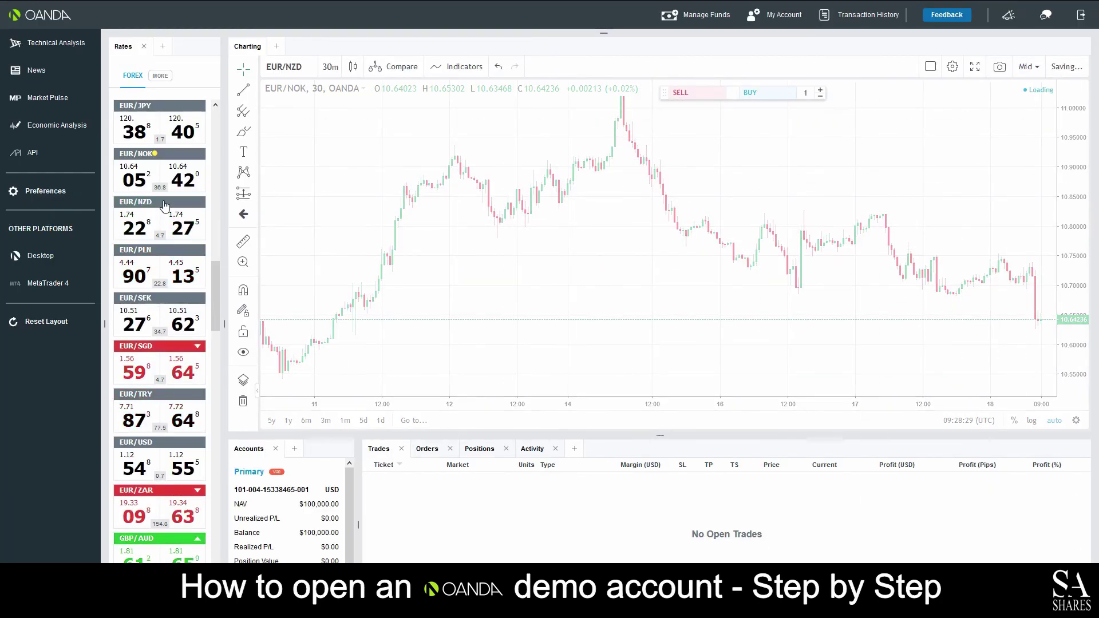